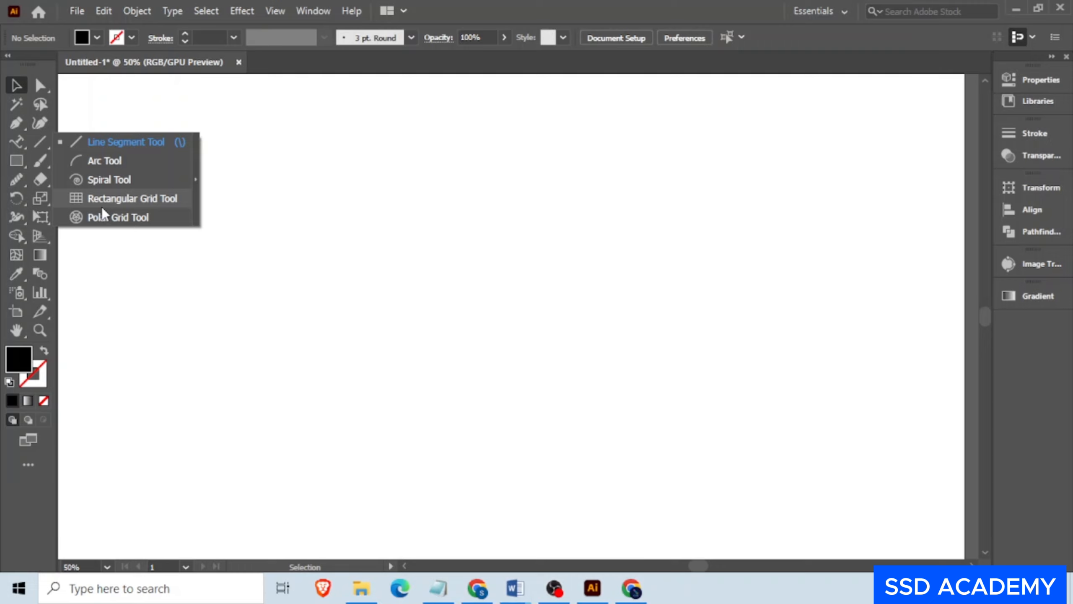
- Set up the Line Segment tool with a black 5 pt stroke and no fill
click(94, 143)
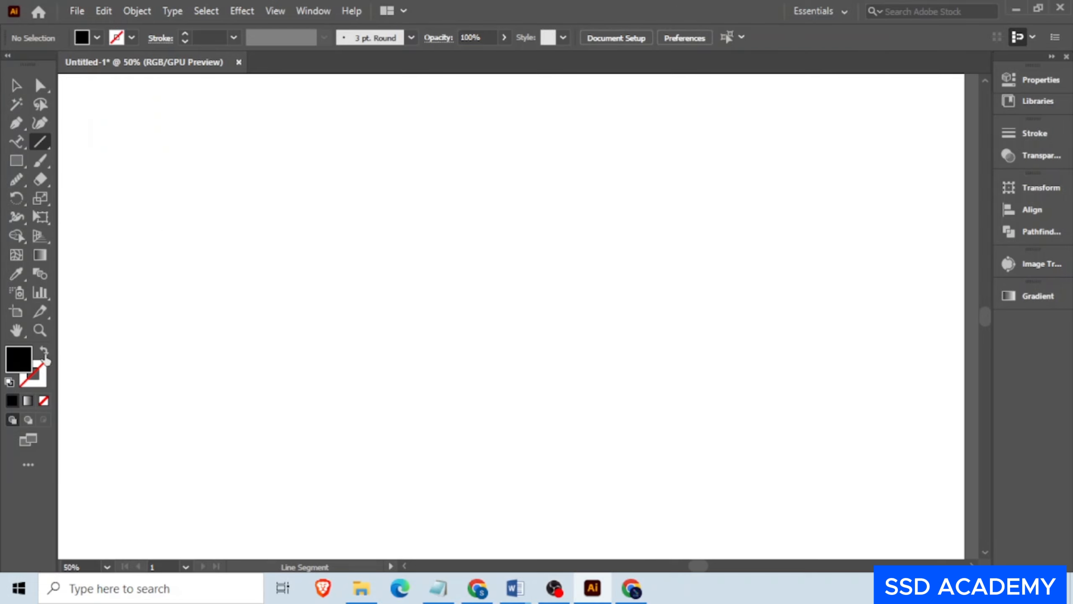
click(44, 351)
click(210, 37)
text(5)
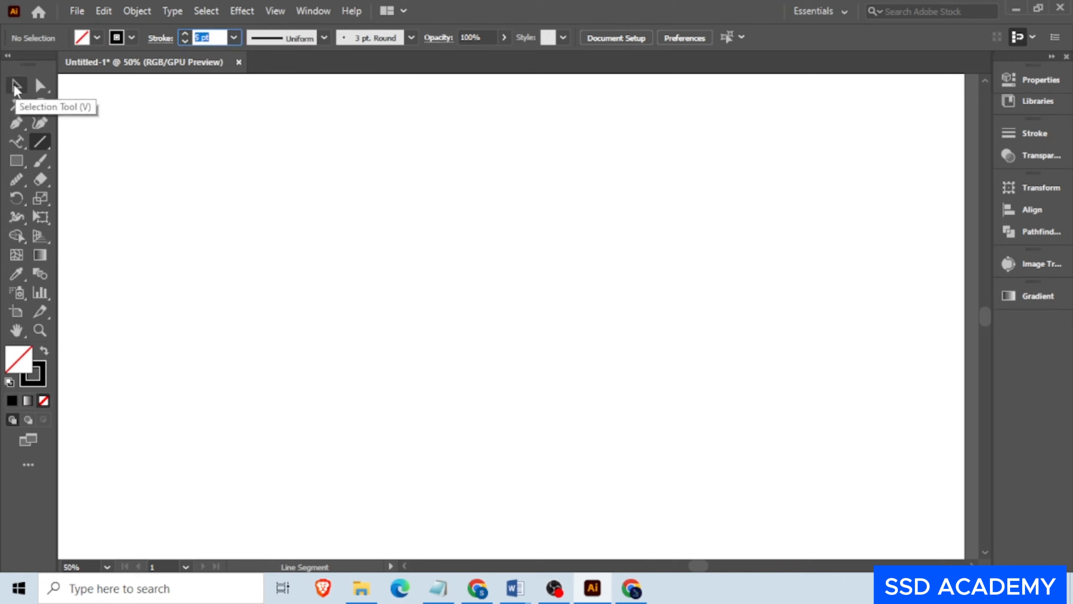
click(16, 86)
click(40, 143)
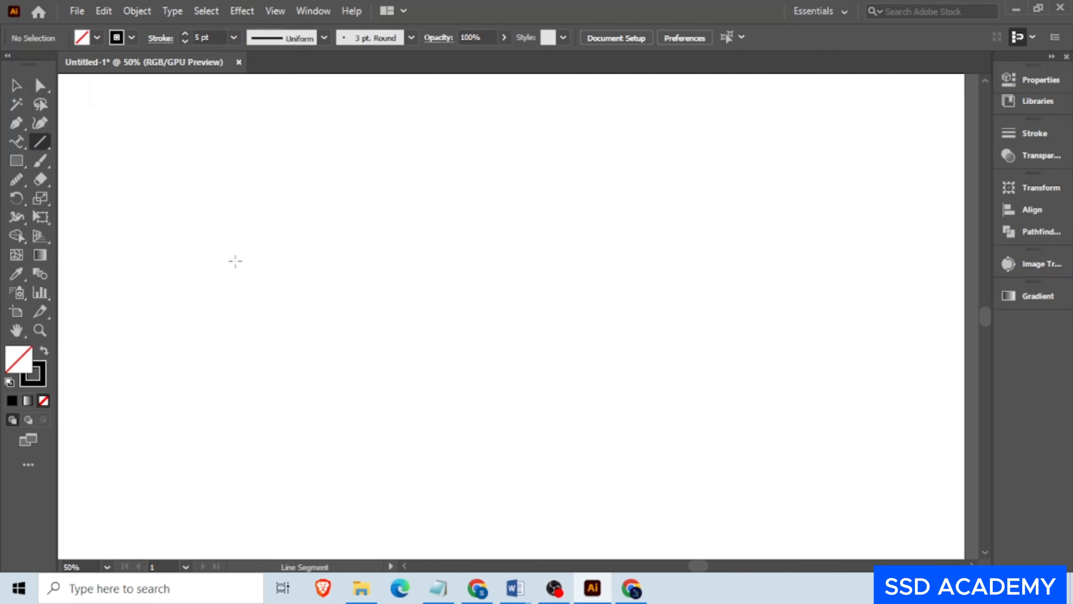
- Draw a series of straight lines at various angles and lengths across the artboard with the Line Segment tool
drag(183, 261, 709, 262)
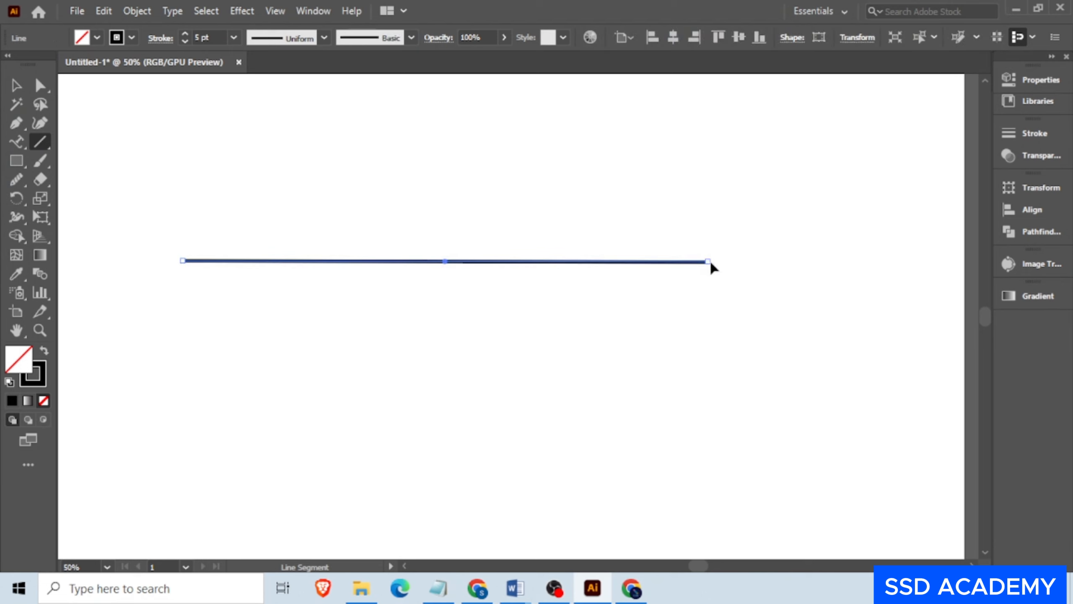
scroll(609, 224, down, 1)
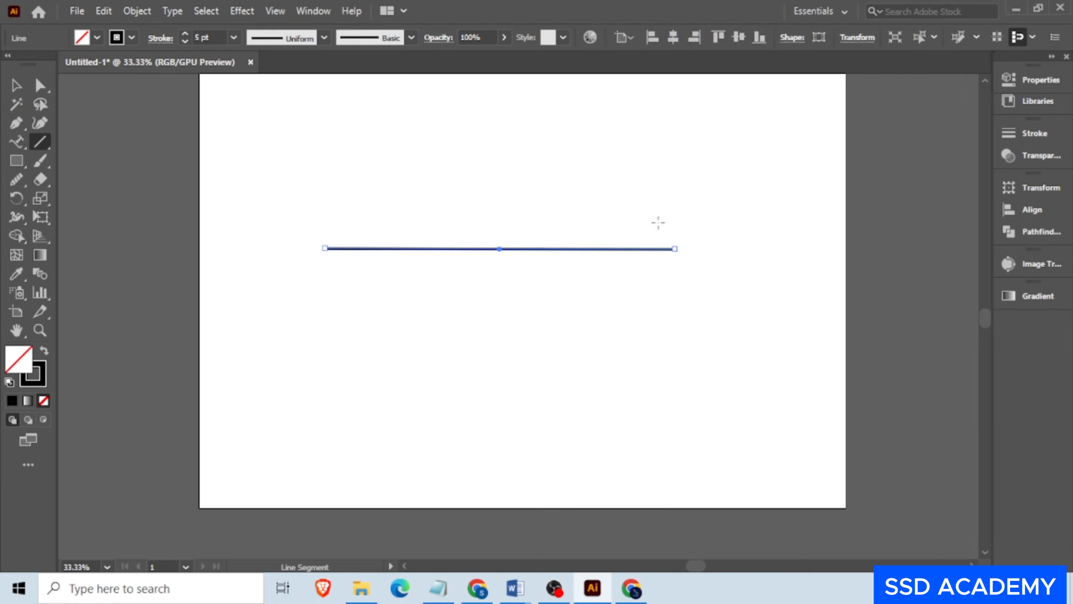
mouse_move(736, 128)
mouse_down()
mouse_move(676, 365)
mouse_move(640, 458)
mouse_up()
drag(285, 374, 613, 325)
drag(266, 288, 515, 293)
drag(271, 175, 500, 154)
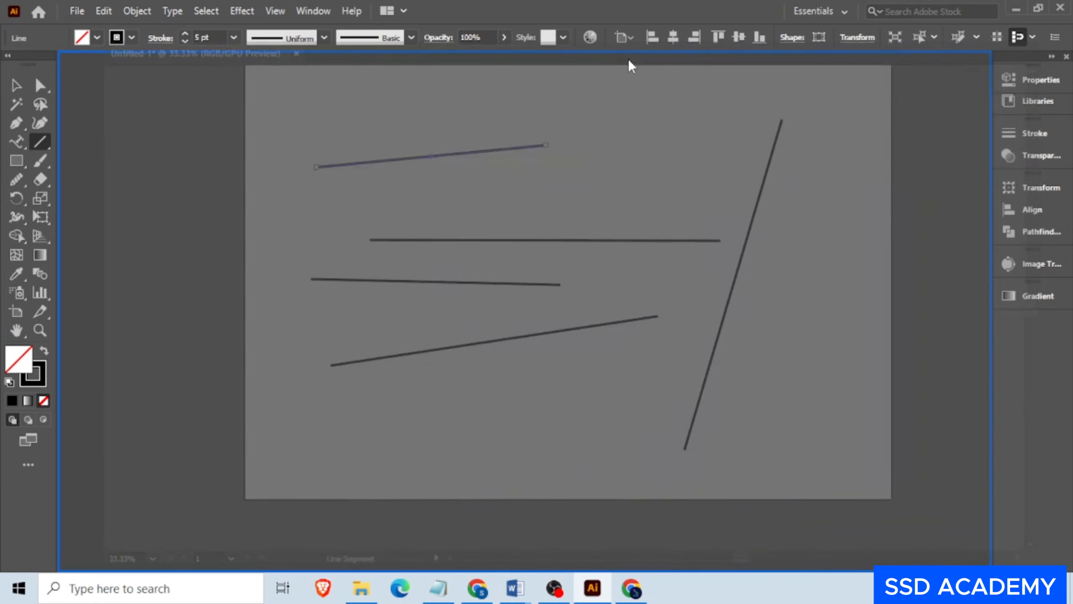
drag(589, 122, 588, 290)
drag(443, 181, 571, 393)
drag(618, 198, 655, 415)
drag(652, 222, 781, 340)
drag(791, 198, 637, 487)
drag(367, 437, 741, 382)
- Delete all the straight lines from the artboard
click(16, 84)
mouse_move(224, 115)
mouse_down()
mouse_move(687, 380)
mouse_move(759, 408)
mouse_up()
key(Delete)
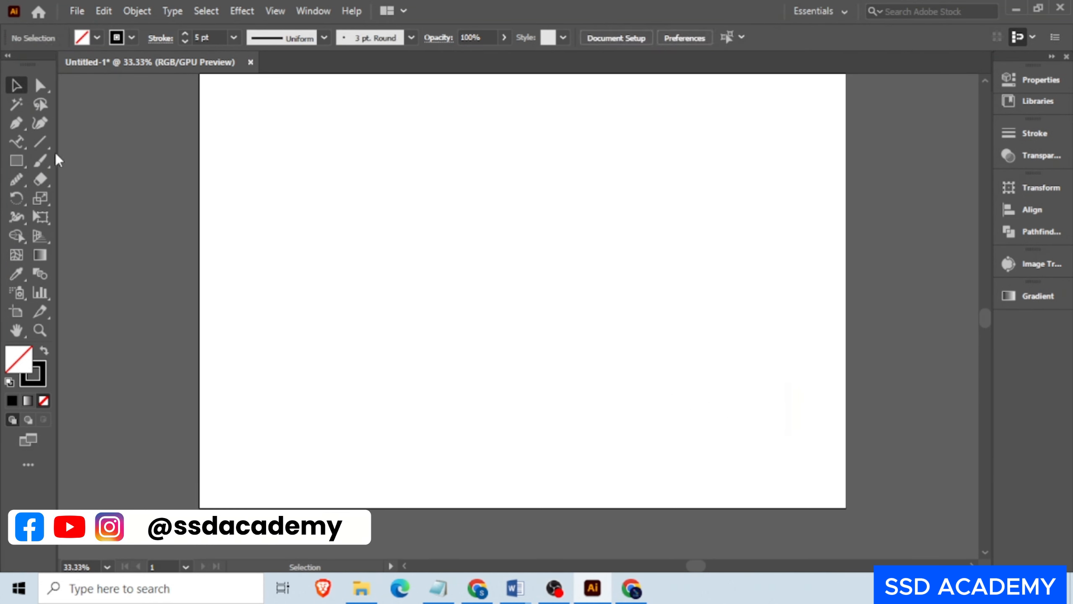
- Draw two horizontal lines crossed by three vertical lines in the middle of the artboard
click(39, 142)
drag(307, 233, 708, 253)
drag(307, 264, 608, 275)
drag(458, 136, 482, 401)
drag(514, 134, 514, 398)
drag(552, 141, 551, 376)
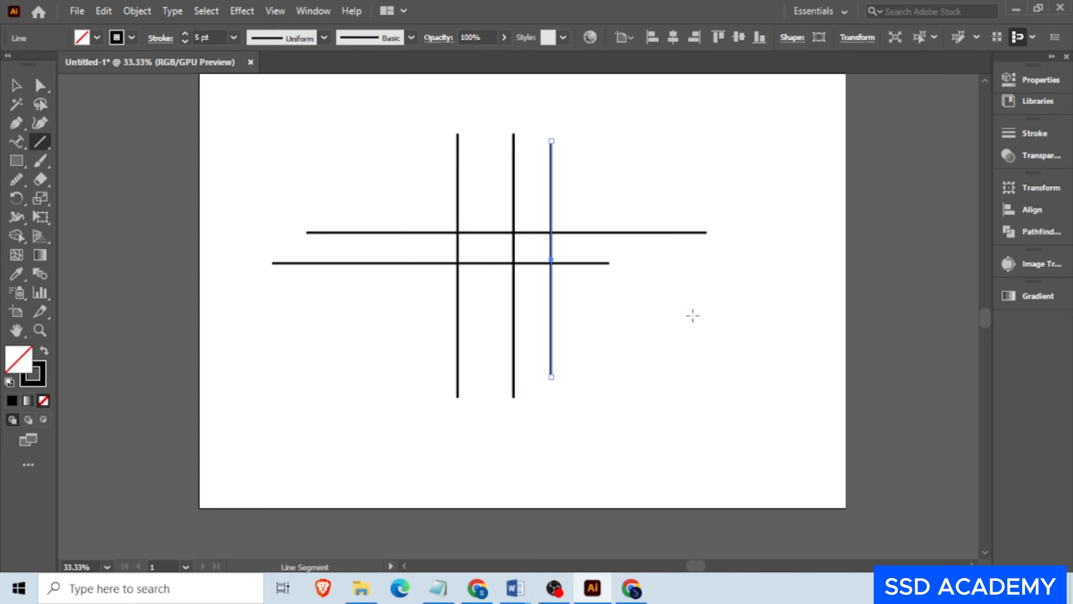
- Move the five crossing lines together down past the artboard's lower-left corner and deselect them
click(17, 87)
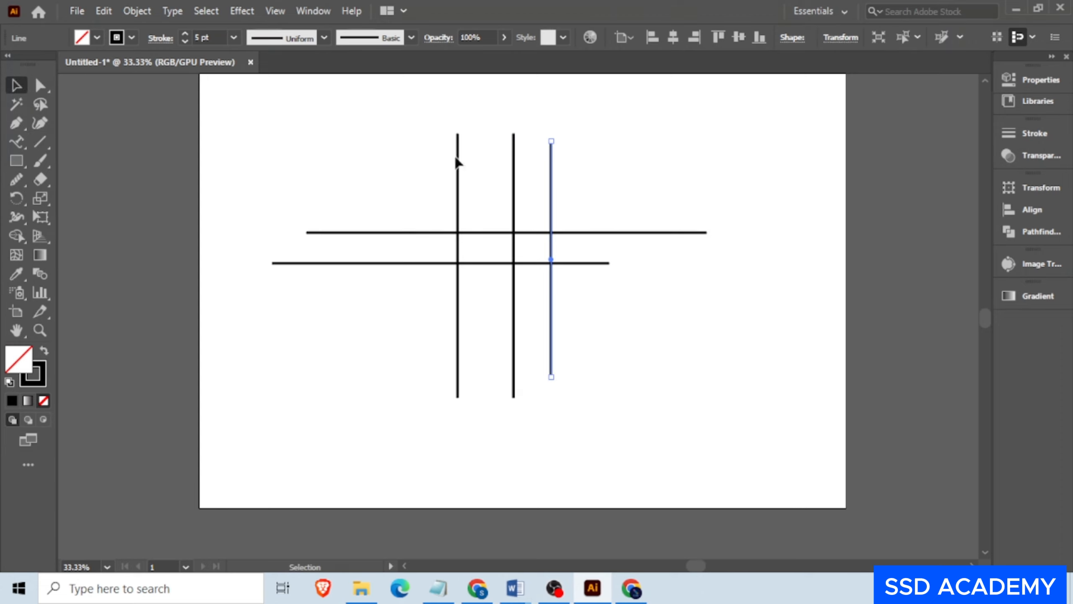
scroll(483, 208, down, 2)
scroll(483, 209, up, 1)
drag(379, 182, 541, 275)
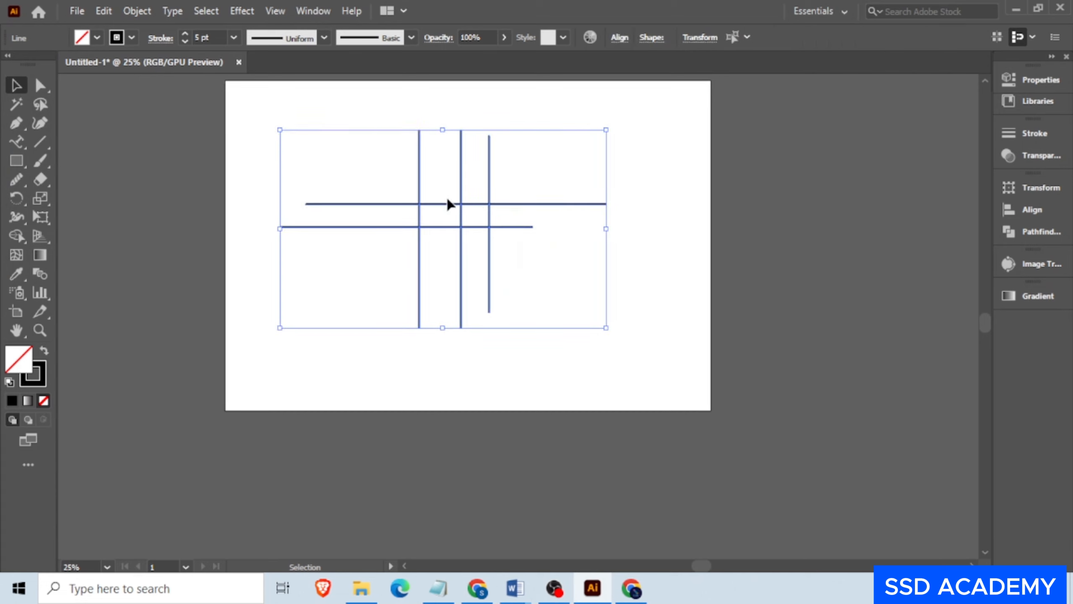
scroll(496, 212, down, 1)
drag(475, 206, 339, 376)
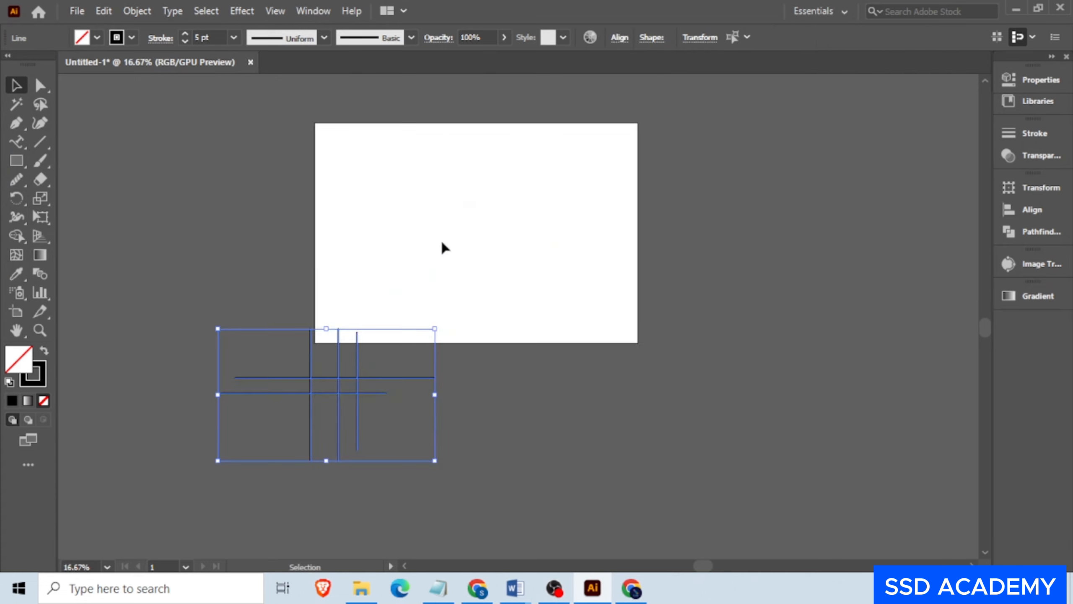
click(445, 245)
- Draw eight arcs of various sizes across the artboard with the Arc tool, including one long flat arc
click(43, 140)
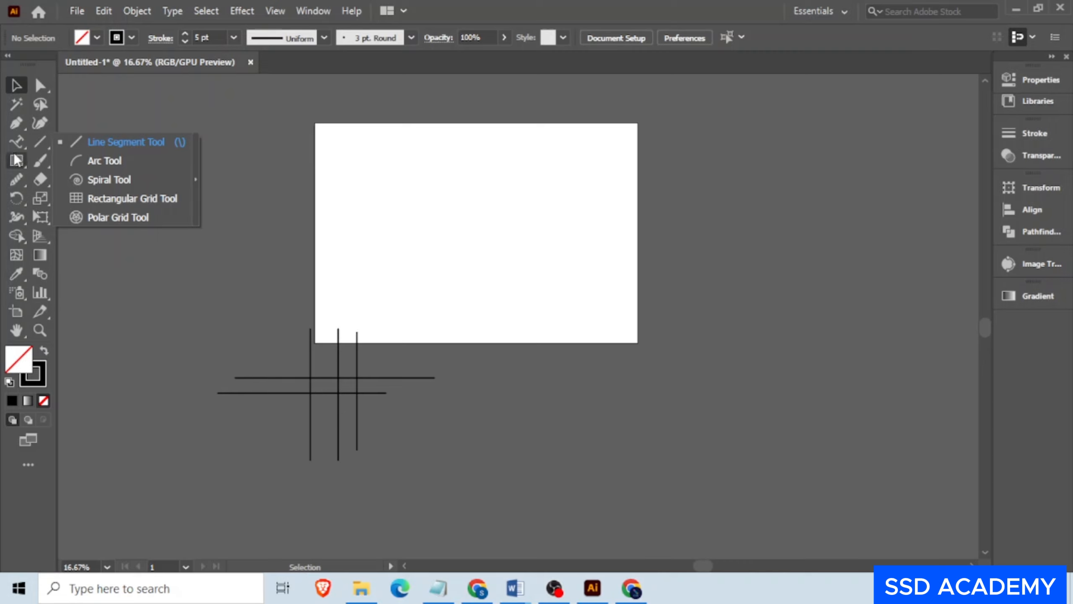
click(37, 139)
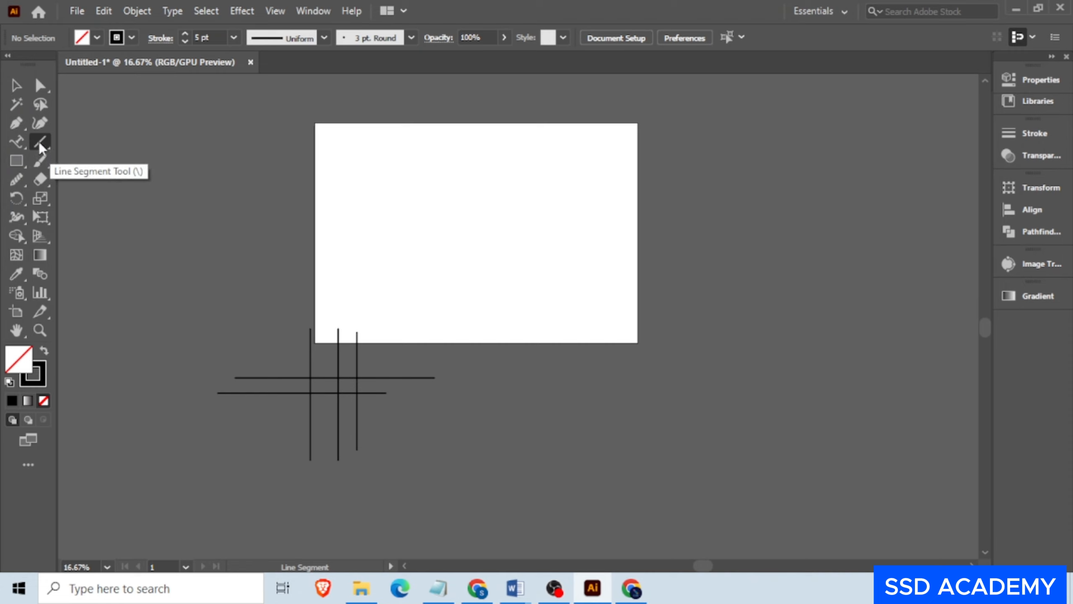
click(38, 141)
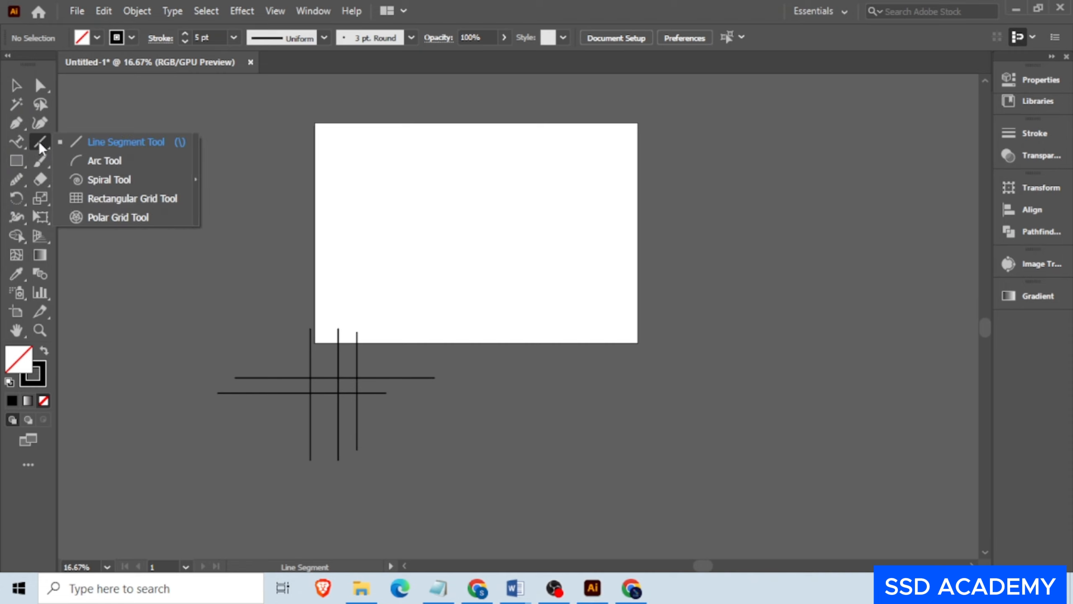
click(118, 166)
scroll(417, 217, up, 1)
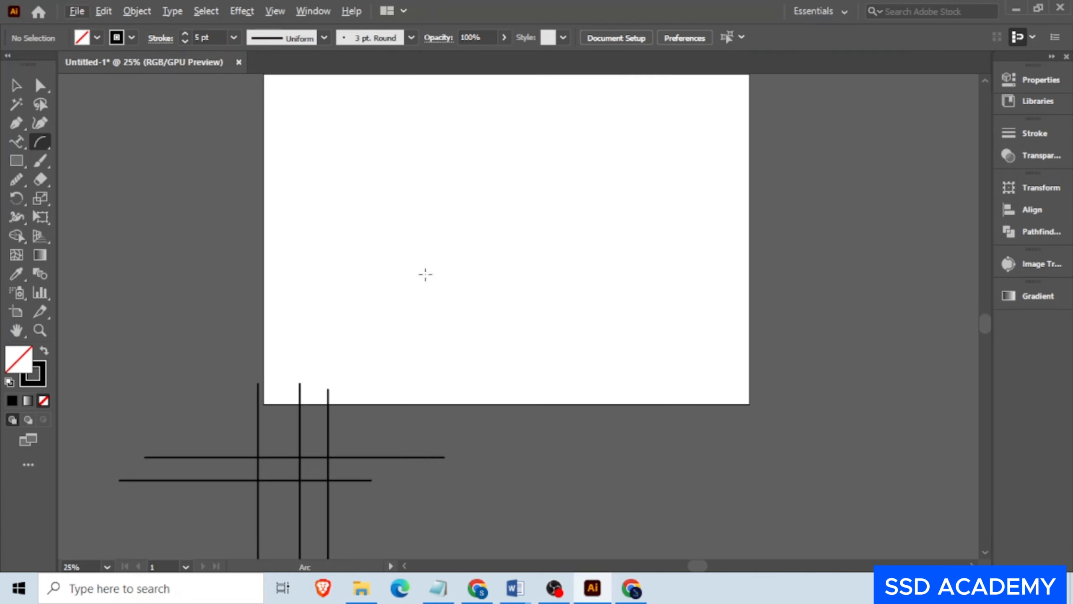
drag(415, 299, 583, 182)
scroll(398, 237, up, 2)
drag(367, 259, 583, 142)
drag(538, 383, 726, 233)
drag(671, 340, 304, 303)
drag(290, 243, 405, 177)
mouse_move(566, 196)
mouse_down()
mouse_move(599, 173)
mouse_move(659, 167)
mouse_move(660, 104)
mouse_up()
drag(305, 221, 435, 90)
mouse_move(327, 218)
mouse_down()
mouse_move(443, 149)
mouse_move(404, 199)
mouse_move(436, 158)
mouse_move(430, 178)
mouse_up()
- Move all the arcs together off the left side of the artboard
key(v)
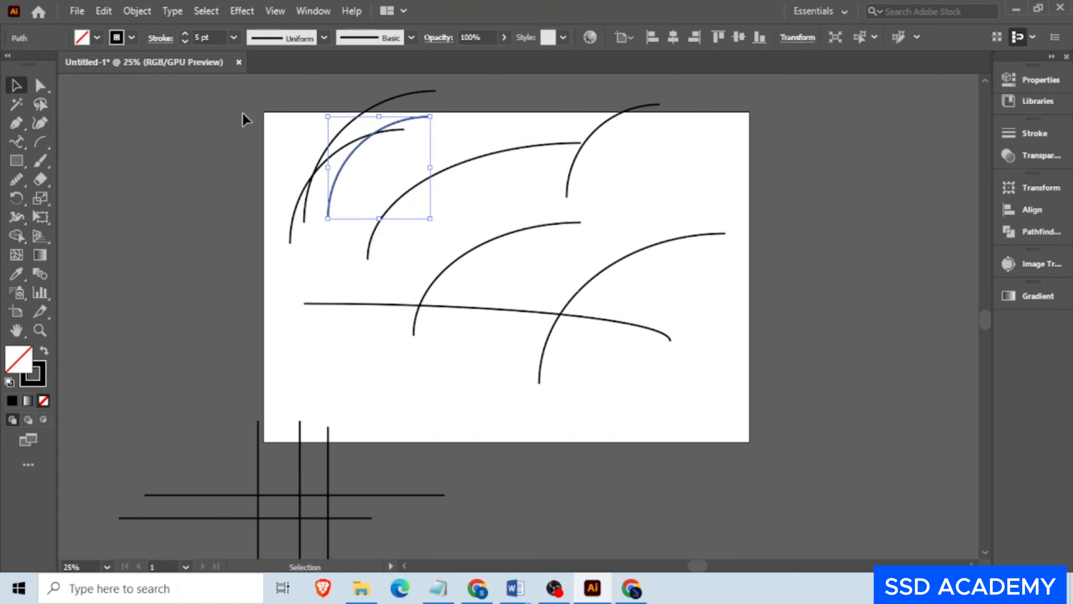
key(ctrl+a)
key(ctrl+minus)
drag(570, 290, 367, 361)
key(ctrl+plus)
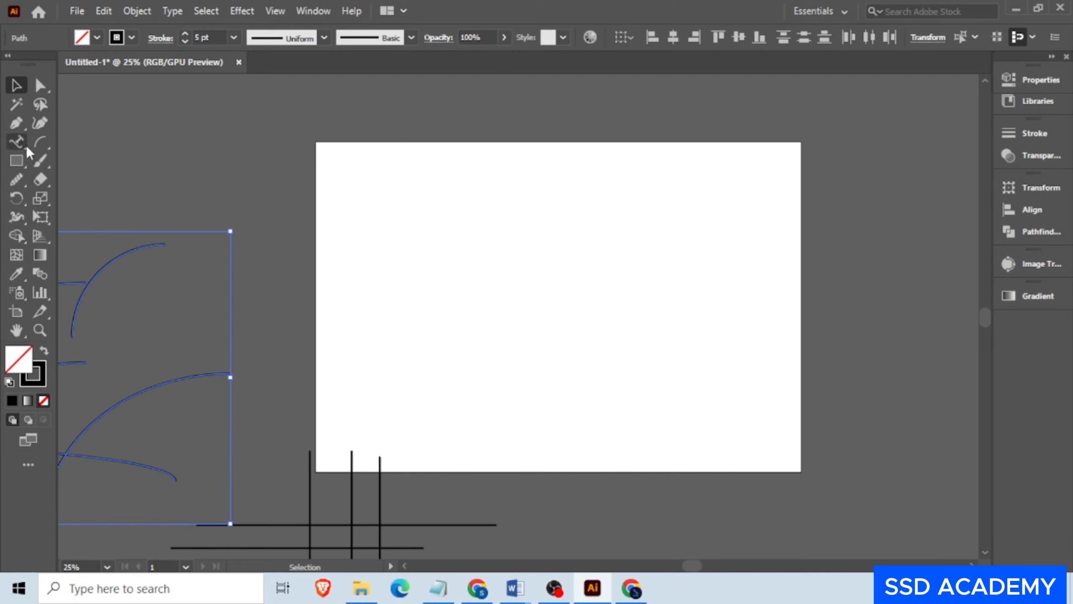
- Draw one large spiral in the middle of the artboard and three smaller spirals around it with the Spiral tool
click(38, 137)
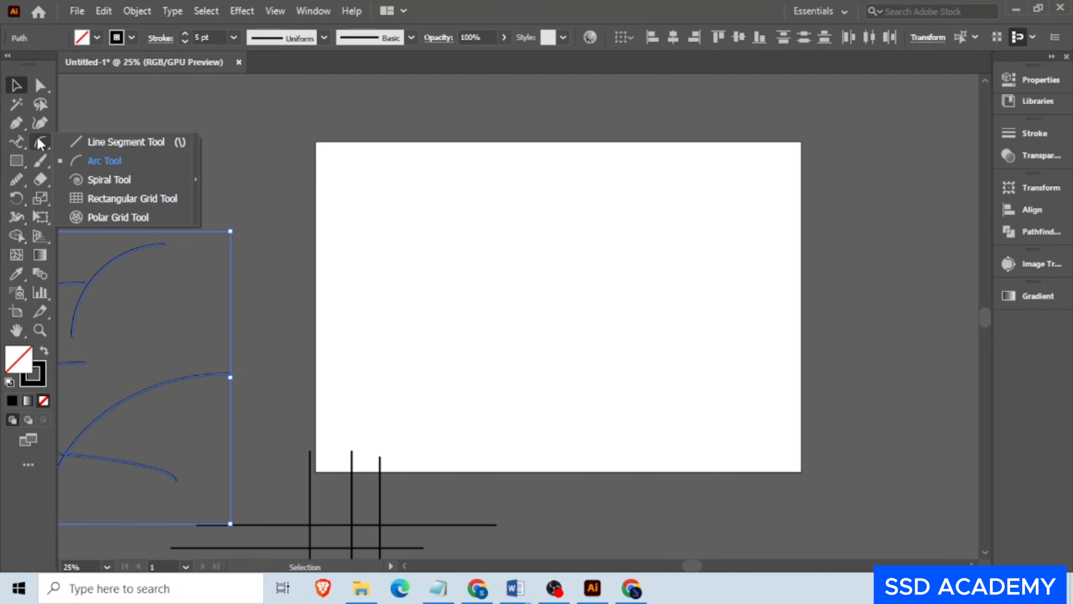
click(111, 183)
drag(542, 283, 620, 355)
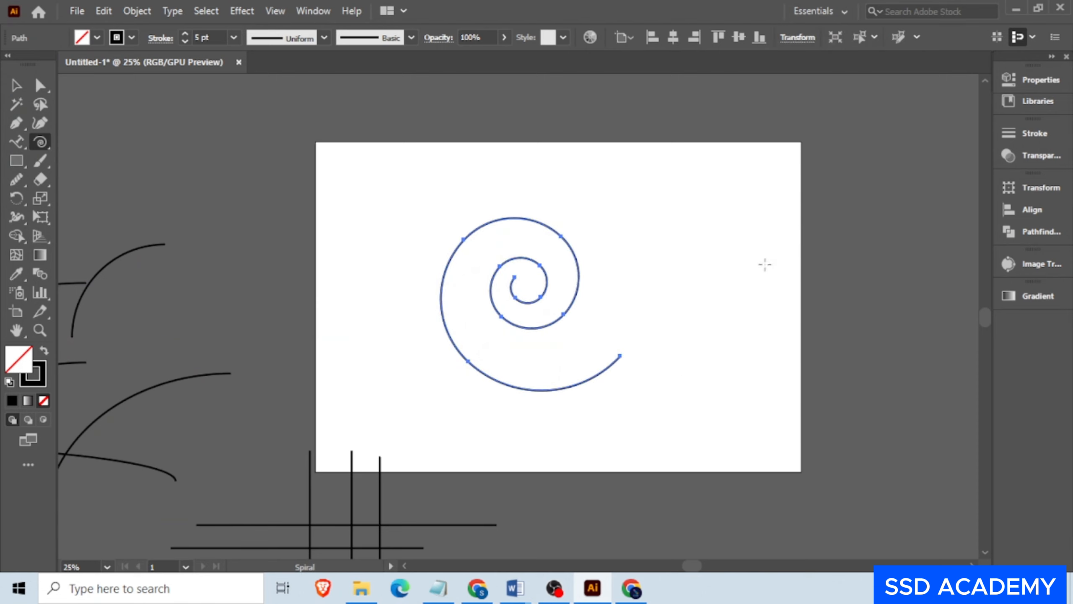
drag(679, 244, 727, 308)
drag(738, 193, 784, 288)
drag(368, 165, 427, 240)
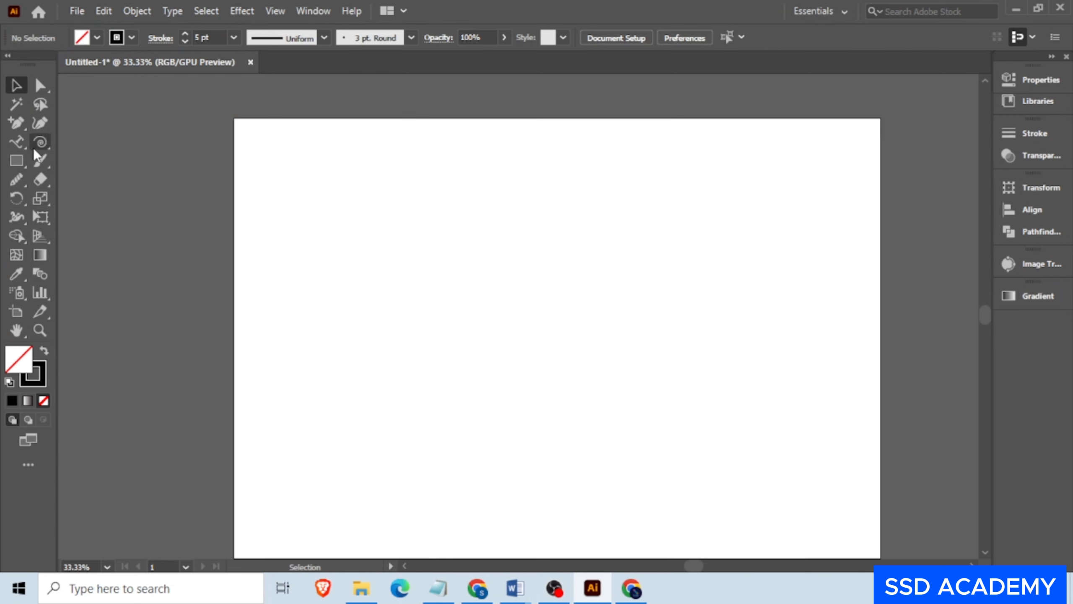
- Draw one large rectangular grid on the artboard and three smaller grids above and beside it with the Rectangular Grid tool
click(37, 141)
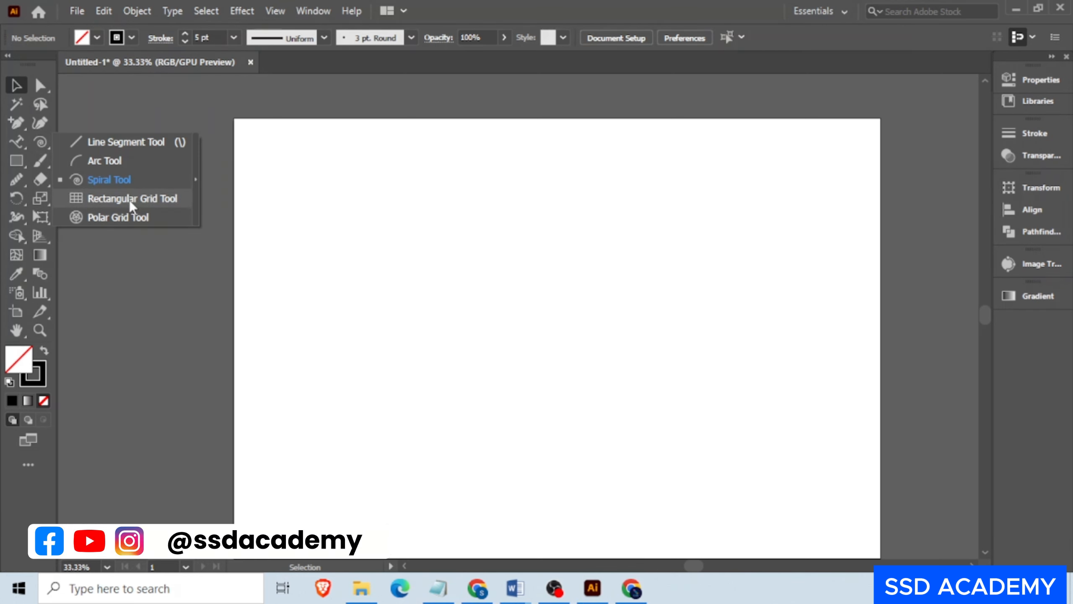
click(146, 199)
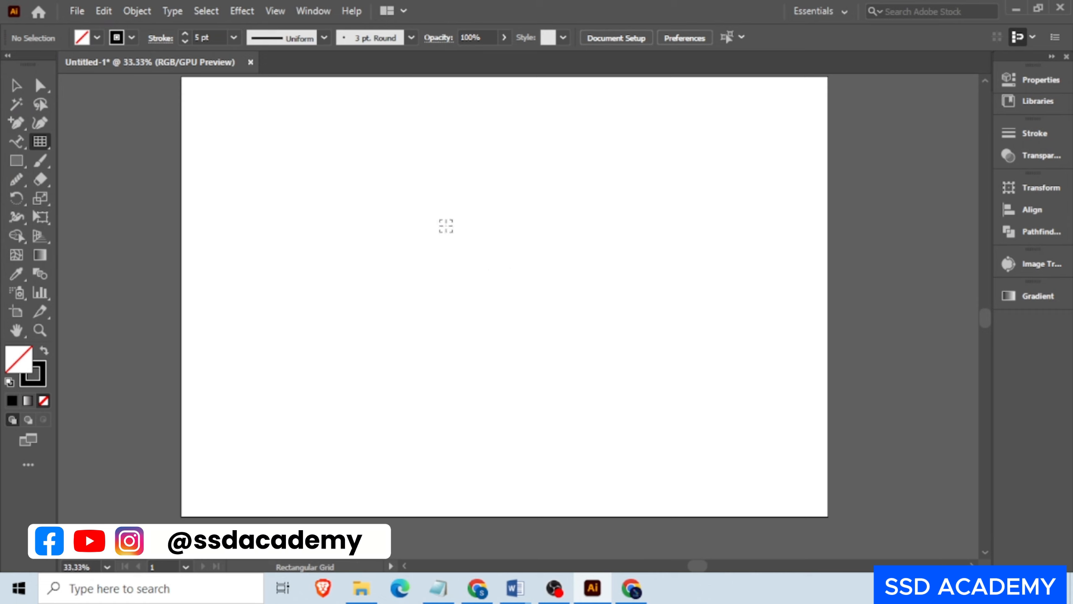
scroll(521, 276, up, 1)
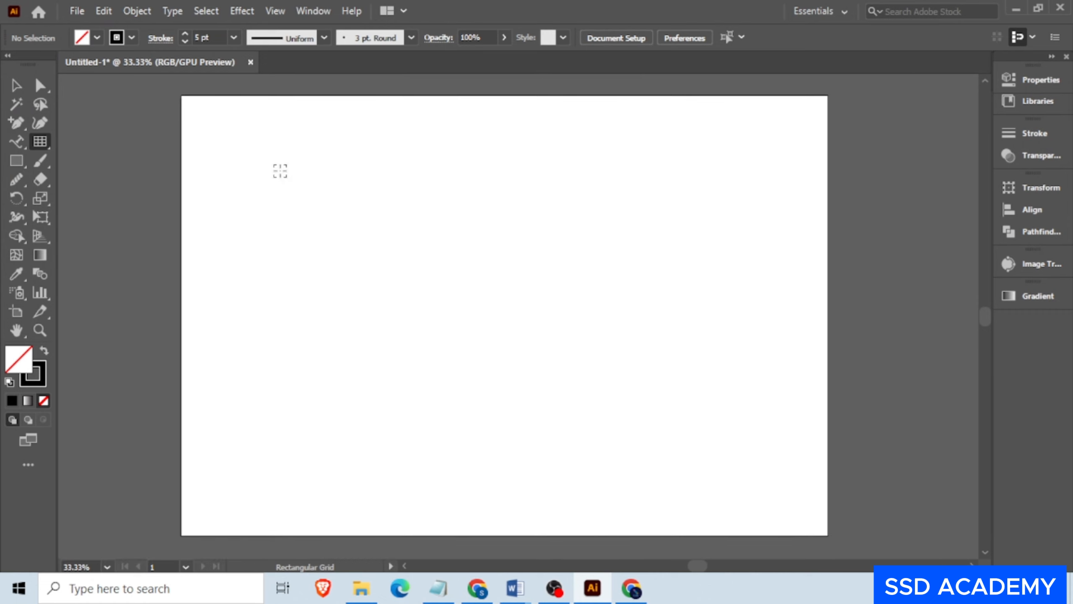
drag(280, 171, 657, 474)
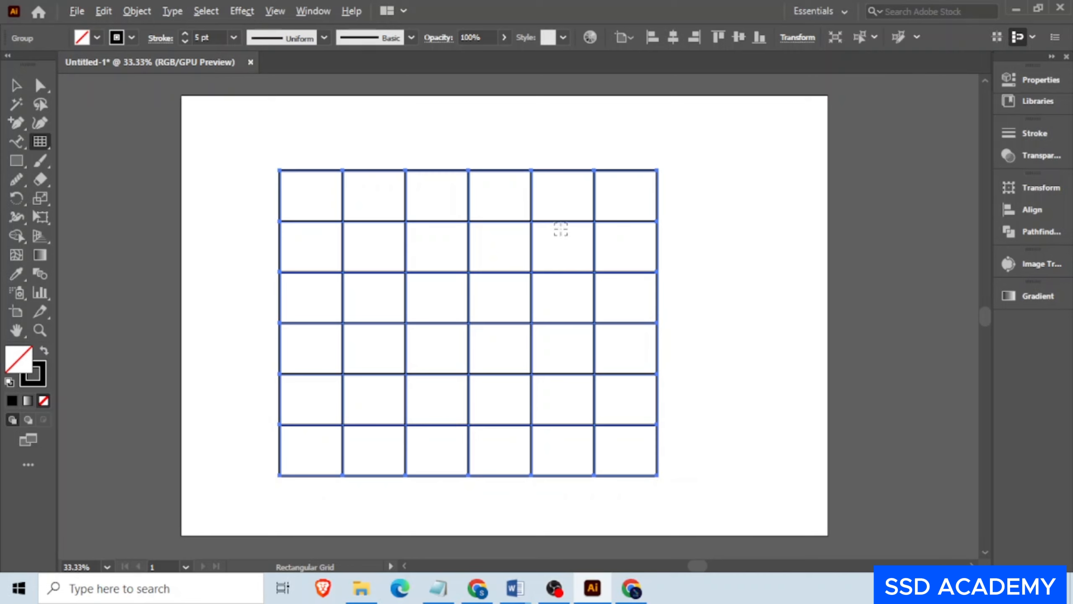
scroll(592, 236, down, 1)
drag(702, 198, 805, 378)
drag(649, 132, 798, 187)
drag(401, 125, 559, 178)
- Delete all four rectangular grids
key(v)
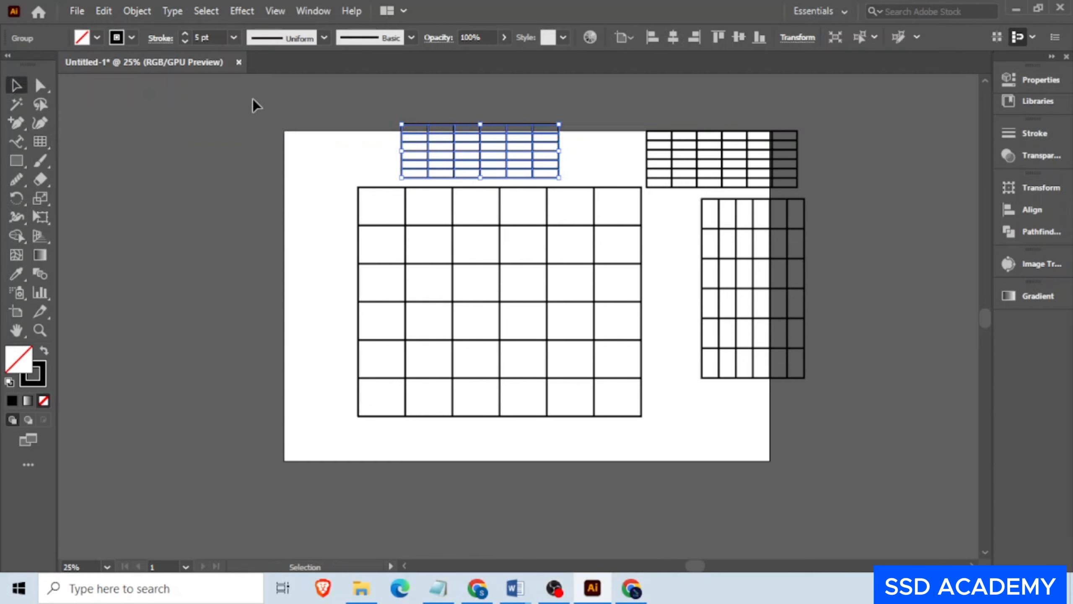
drag(357, 160, 746, 335)
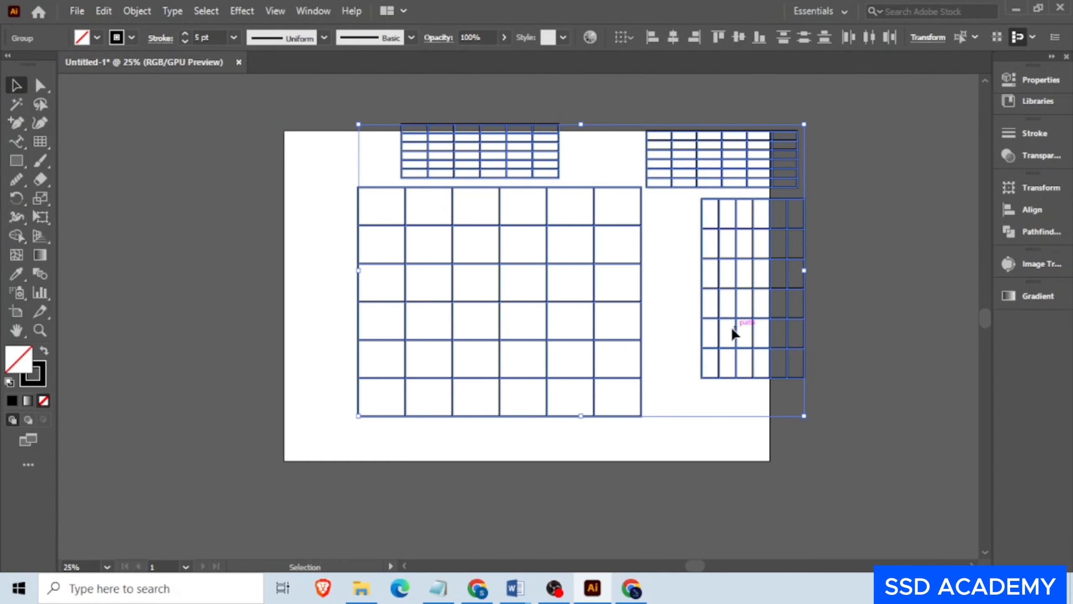
key(Delete)
- Create a rectangular grid near the artboard's centre with 3 horizontal dividers and 10 vertical dividers
click(41, 143)
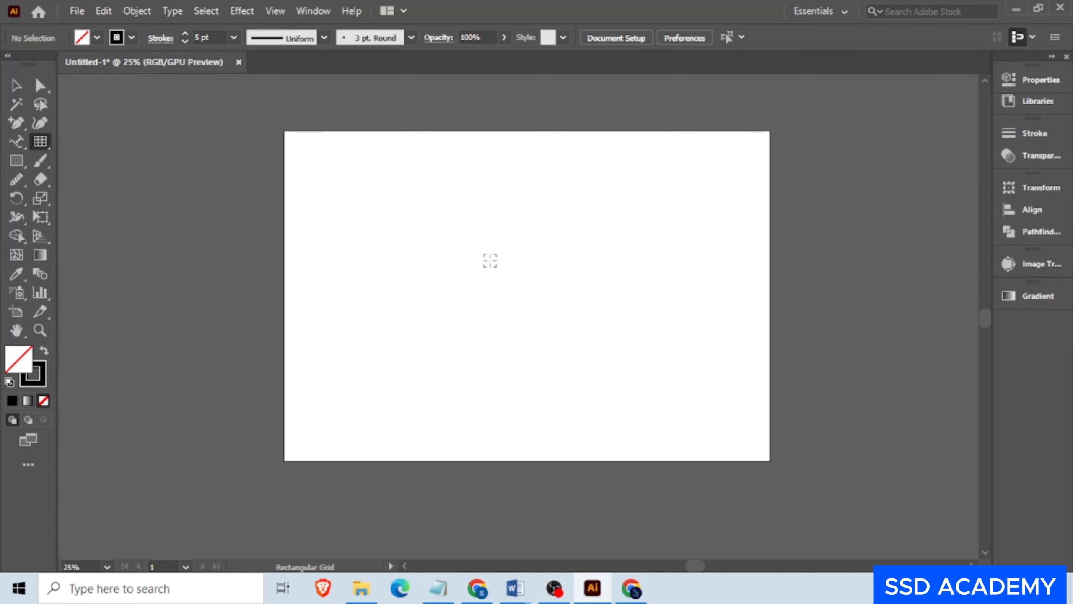
click(489, 260)
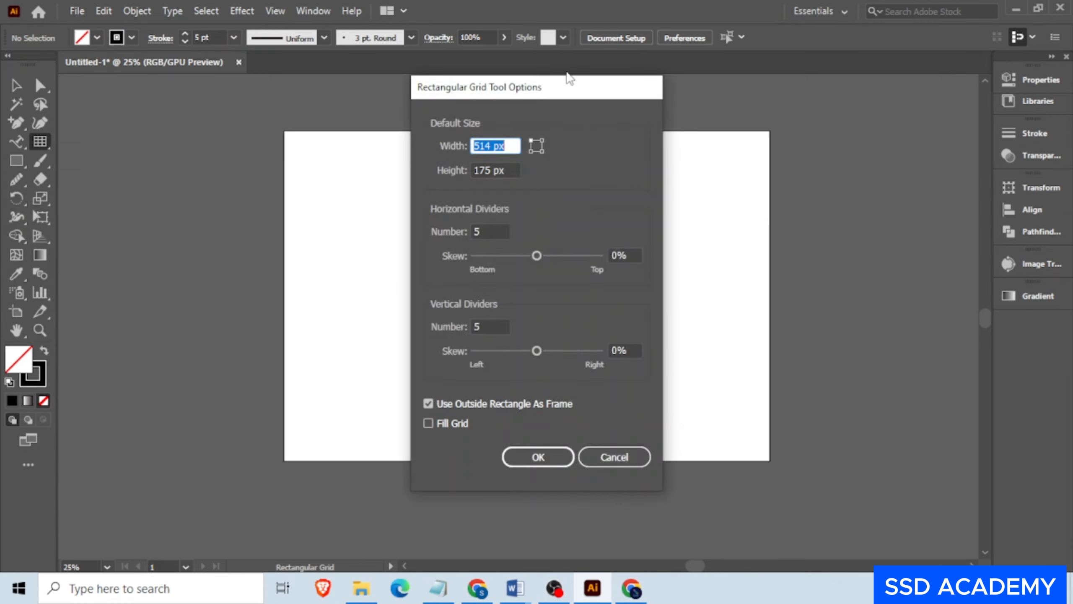
drag(566, 88, 765, 112)
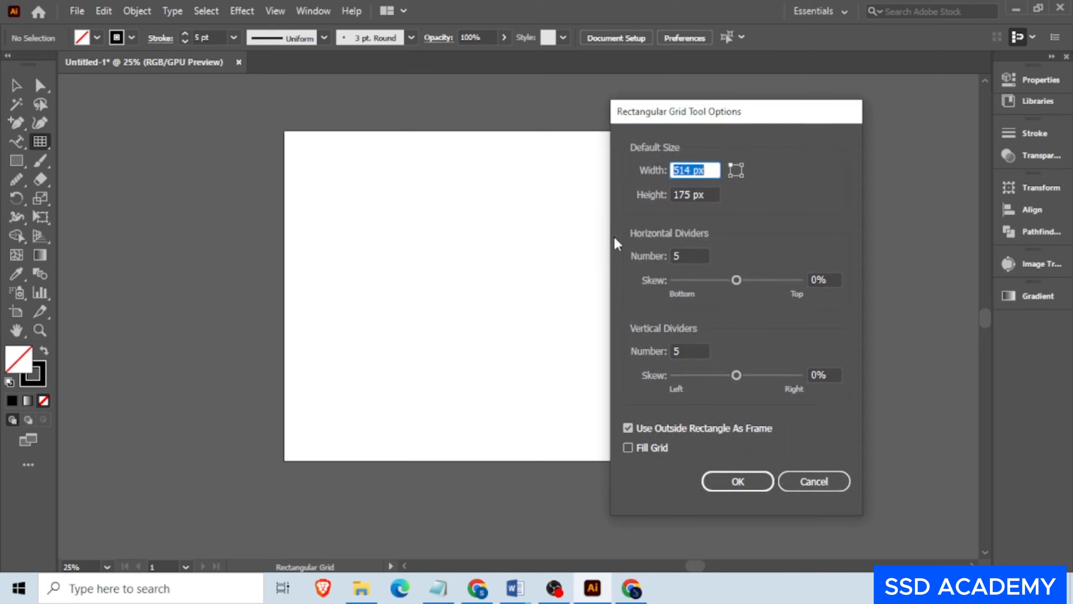
click(701, 253)
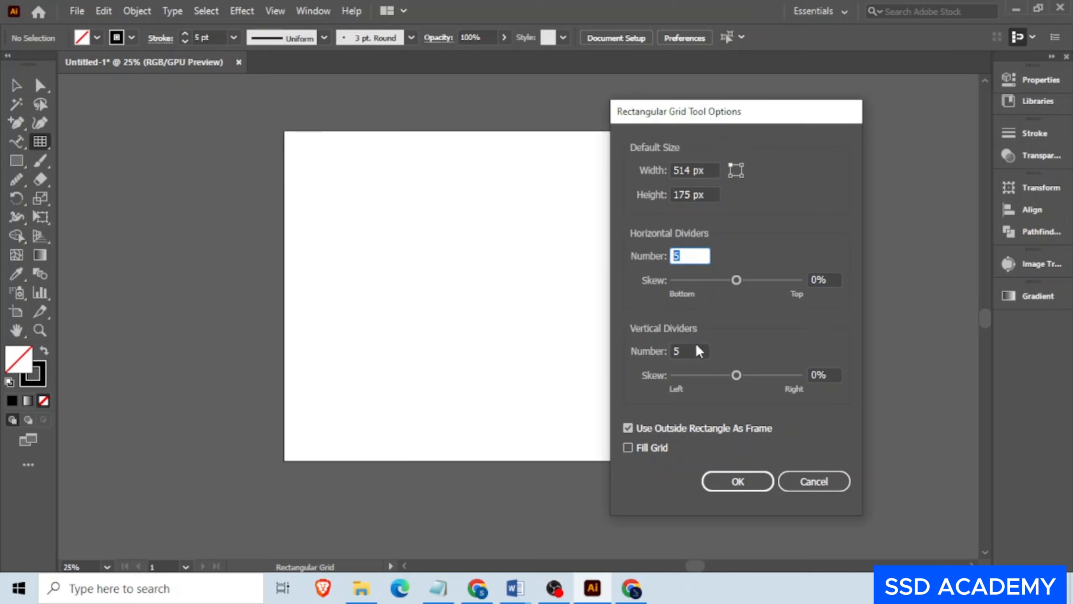
click(687, 352)
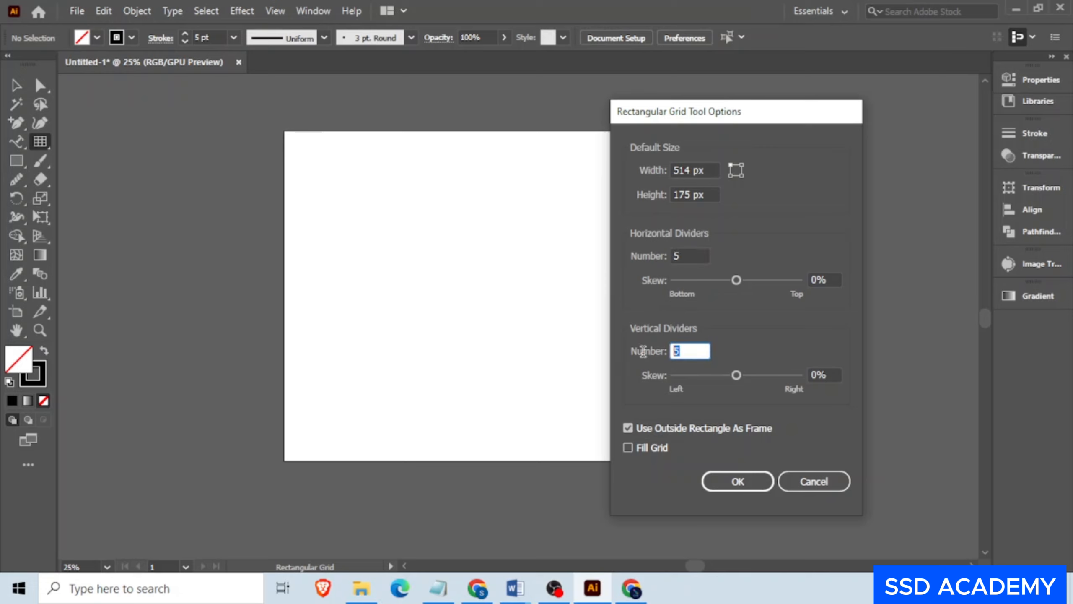
click(684, 255)
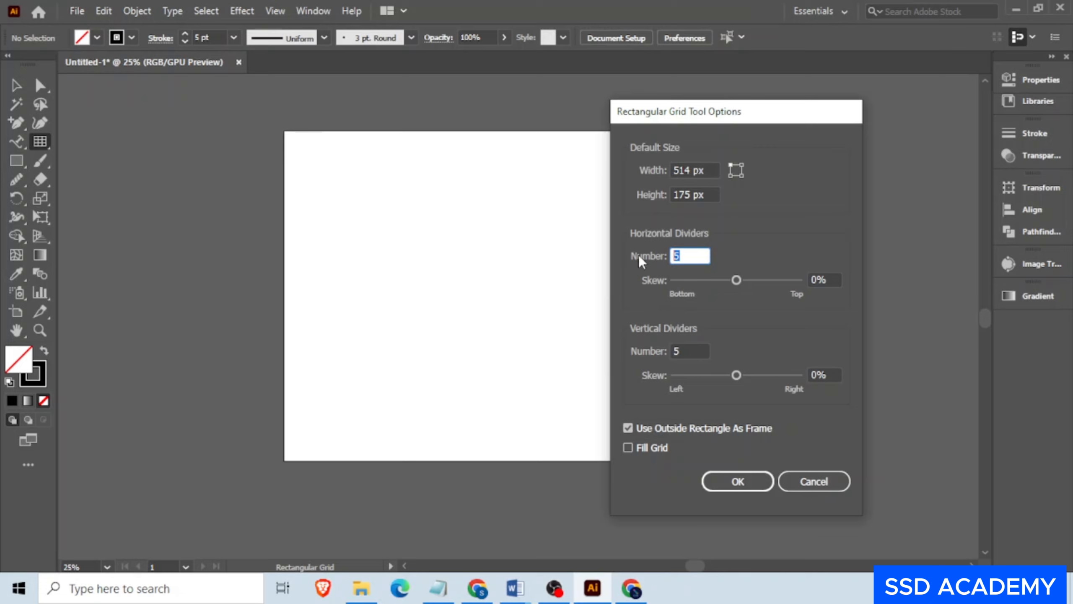
text(3)
click(677, 350)
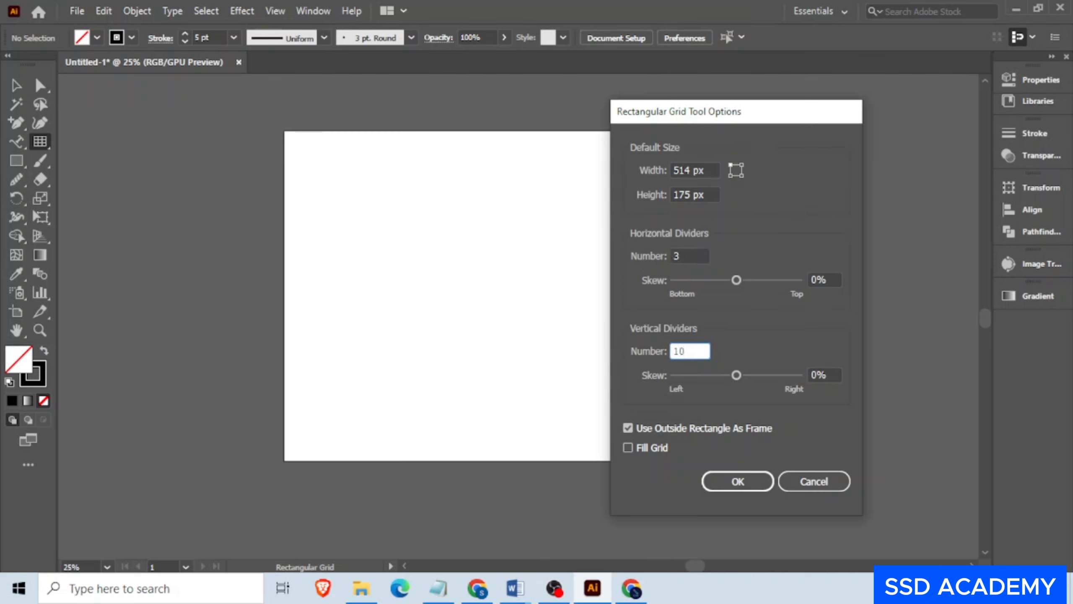
click(739, 483)
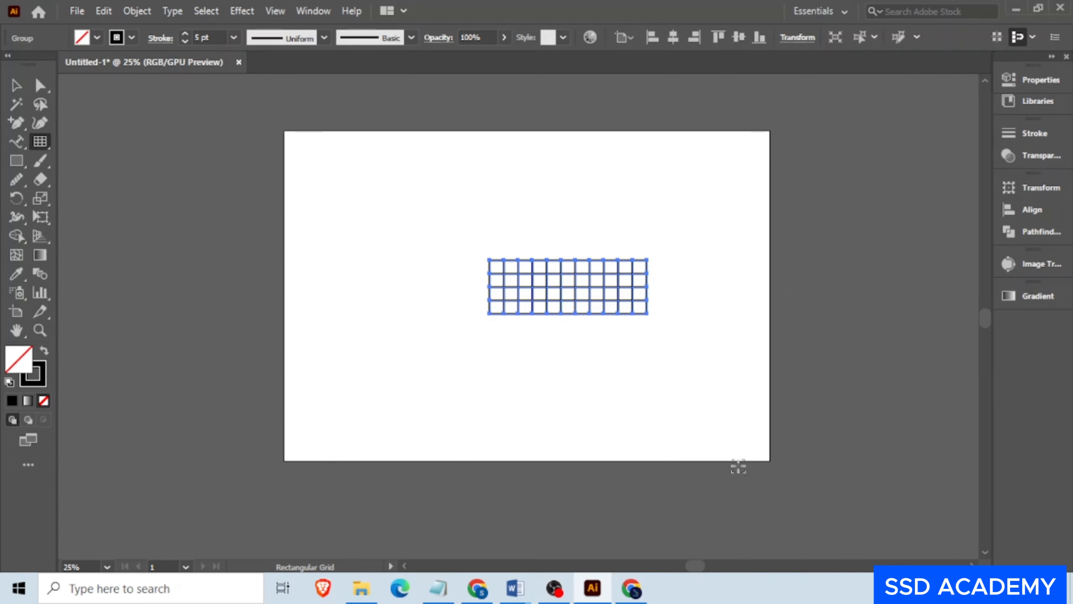
click(27, 86)
key(ctrl+plus)
key(ctrl+plus)
key(ctrl+plus)
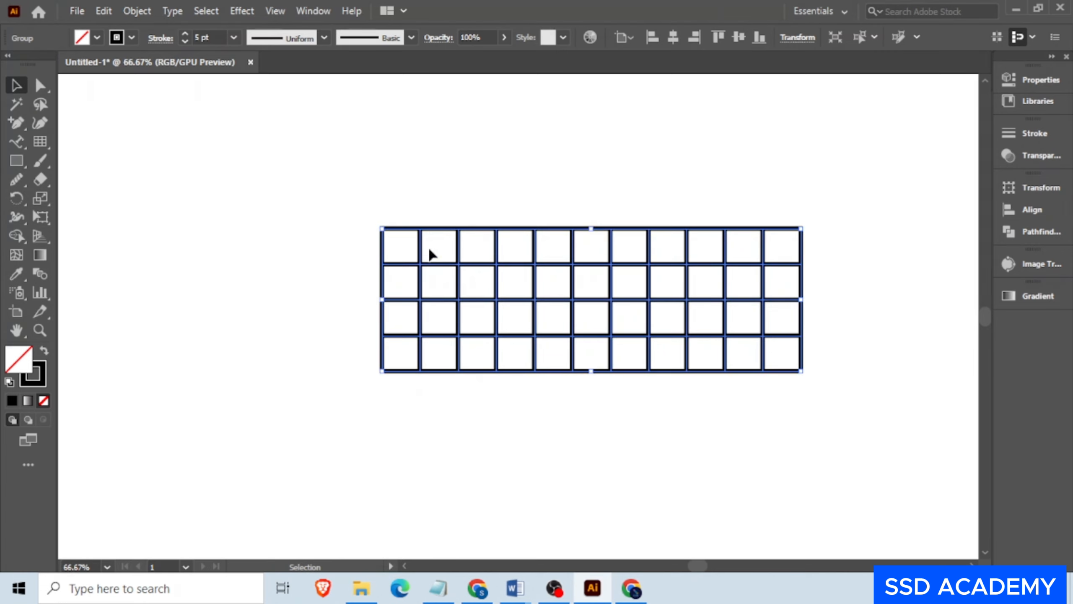
- Draw two more grids with the Rectangular Grid tool, a tall one left of the existing grid and a wide one above it
scroll(543, 254, down, 2)
scroll(616, 271, up, 2)
scroll(632, 351, down, 3)
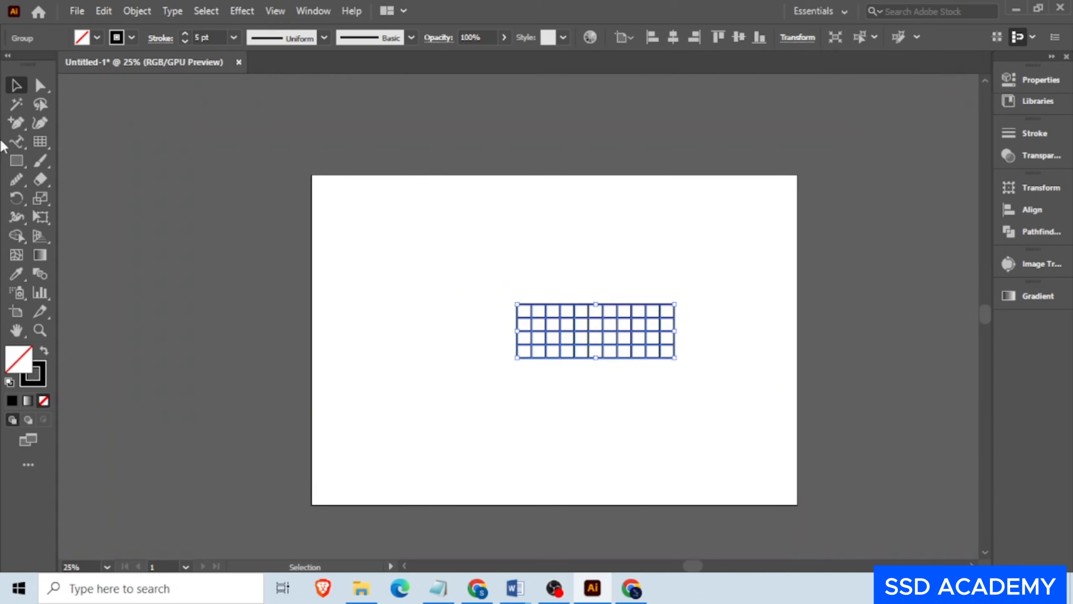
click(41, 142)
mouse_move(381, 231)
mouse_down()
mouse_move(509, 426)
mouse_move(528, 425)
mouse_up()
mouse_move(612, 201)
mouse_down()
mouse_move(791, 309)
mouse_move(806, 304)
mouse_up()
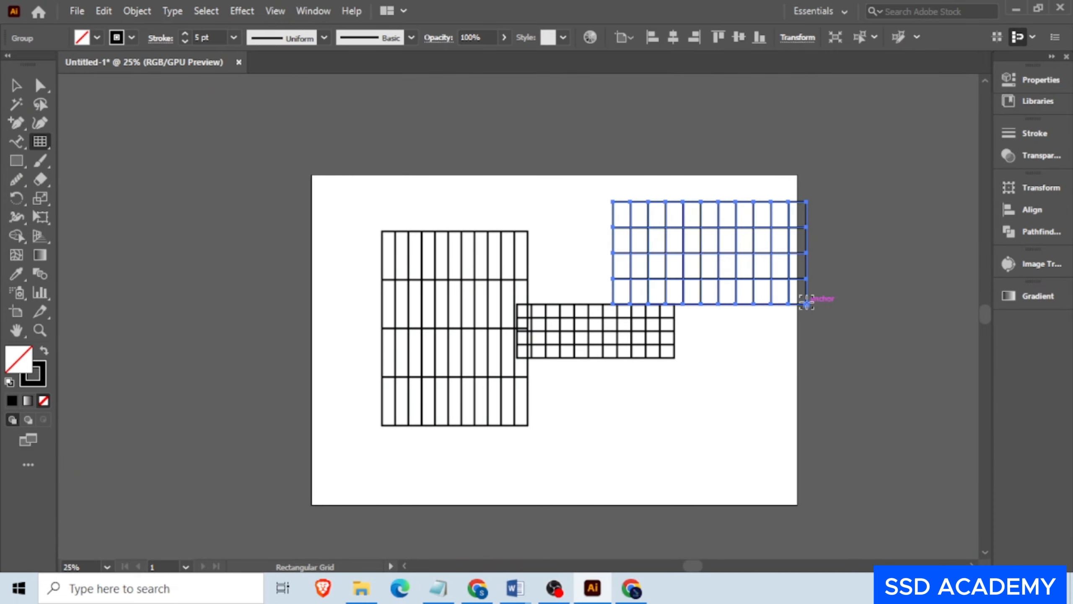
- Delete all three rectangular grids from the artboard
key(v)
drag(342, 165, 755, 402)
key(Delete)
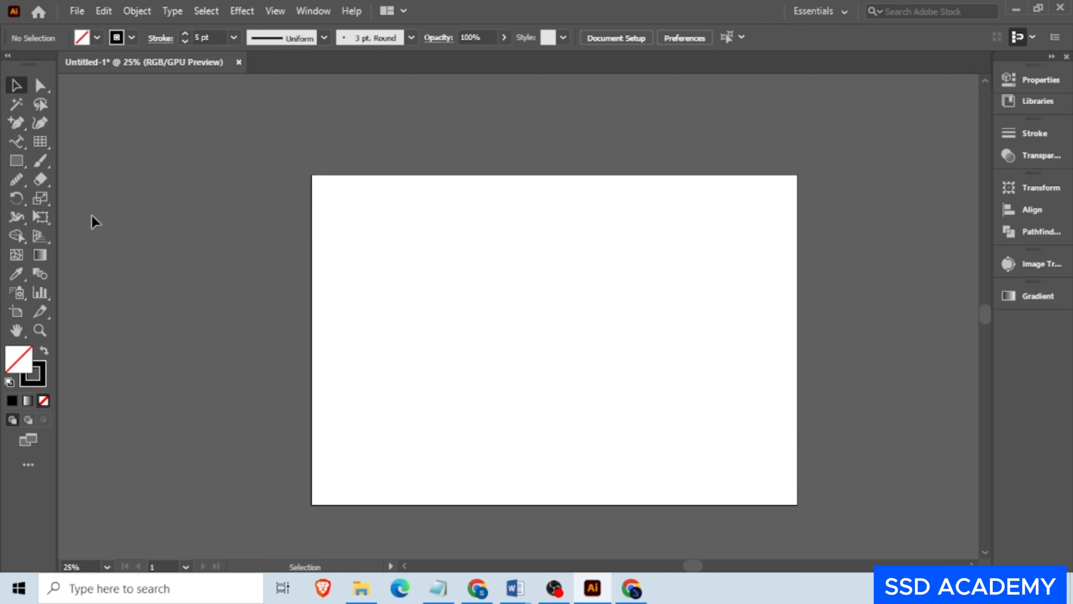
- Draw a circular polar grid in the middle of the artboard with the Polar Grid tool
click(38, 142)
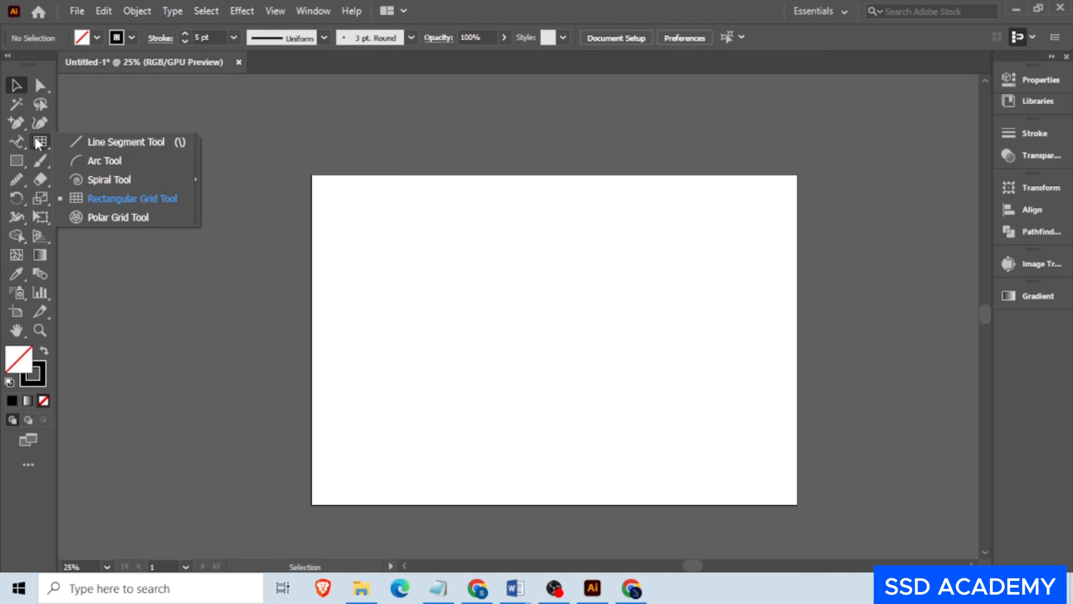
click(124, 217)
drag(582, 324, 681, 422)
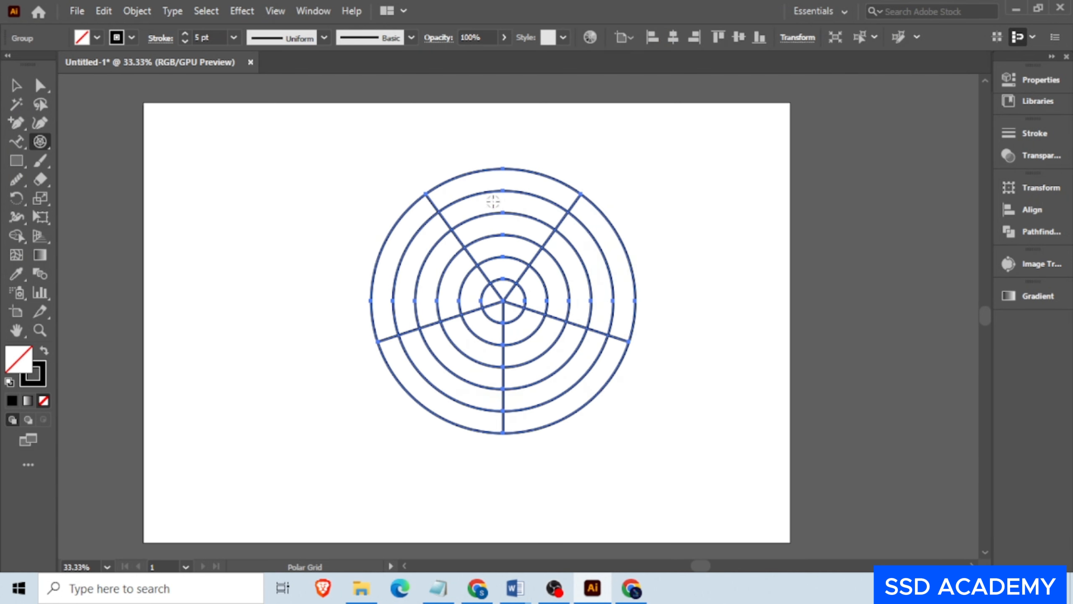
scroll(590, 216, down, 1)
scroll(542, 267, up, 1)
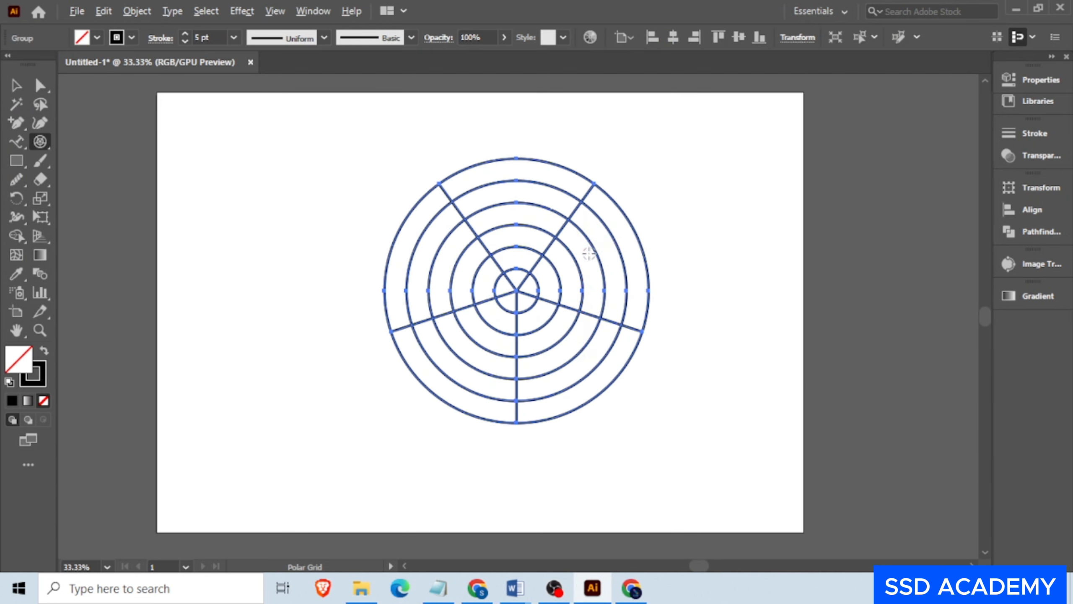
- Move the polar grid to the upper-left area of the artboard and deselect it
click(15, 86)
drag(516, 259, 335, 222)
click(551, 242)
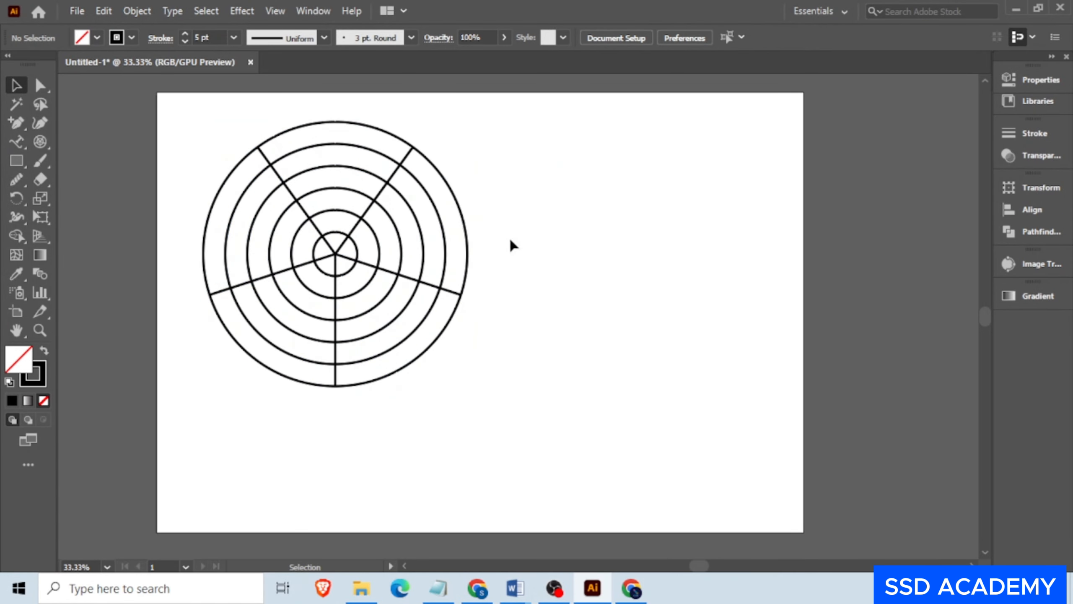
click(345, 241)
click(521, 256)
- Create a second polar grid, 648 px wide and high with 5 concentric and 5 radial dividers, and place it right of the first
click(40, 142)
click(659, 242)
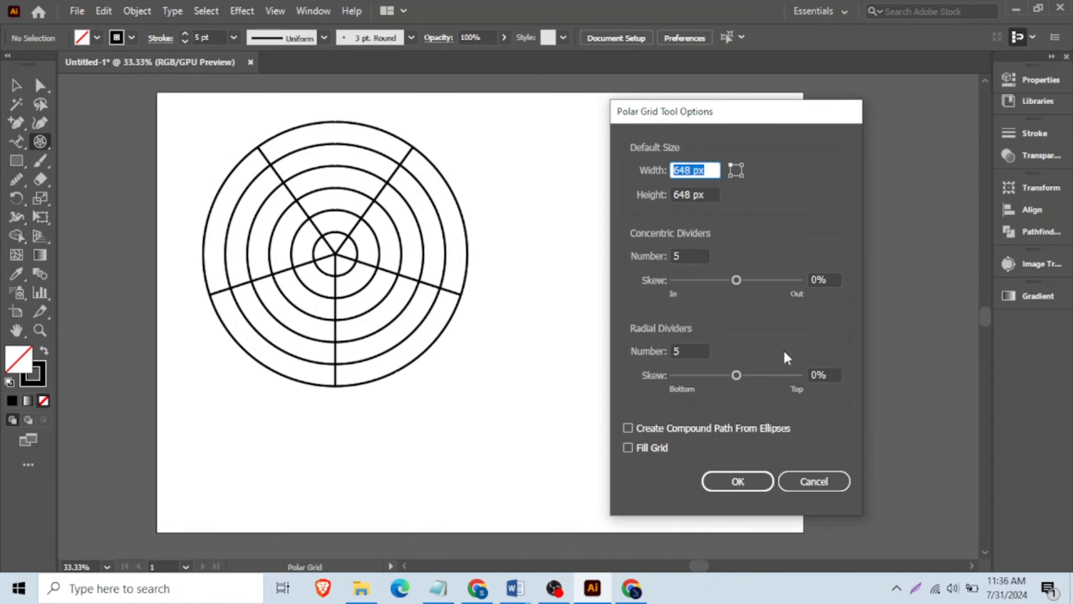
click(730, 482)
key(v)
drag(787, 347, 654, 229)
- Select both polar grids on the artboard
right_click(41, 140)
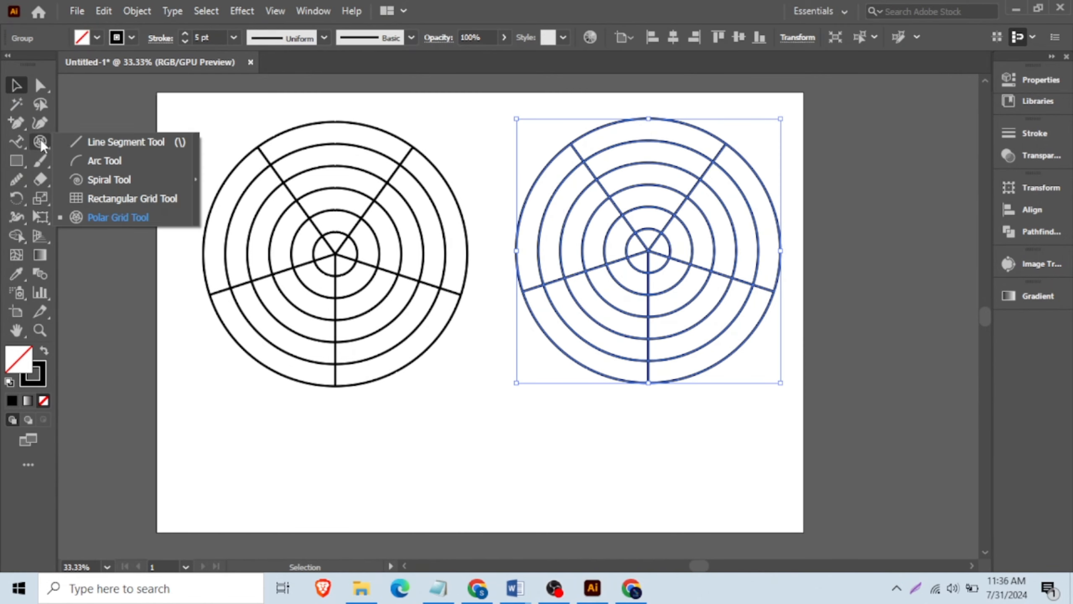
click(17, 87)
alt+scroll(722, 387, down, 2)
alt+scroll(756, 386, up, 1)
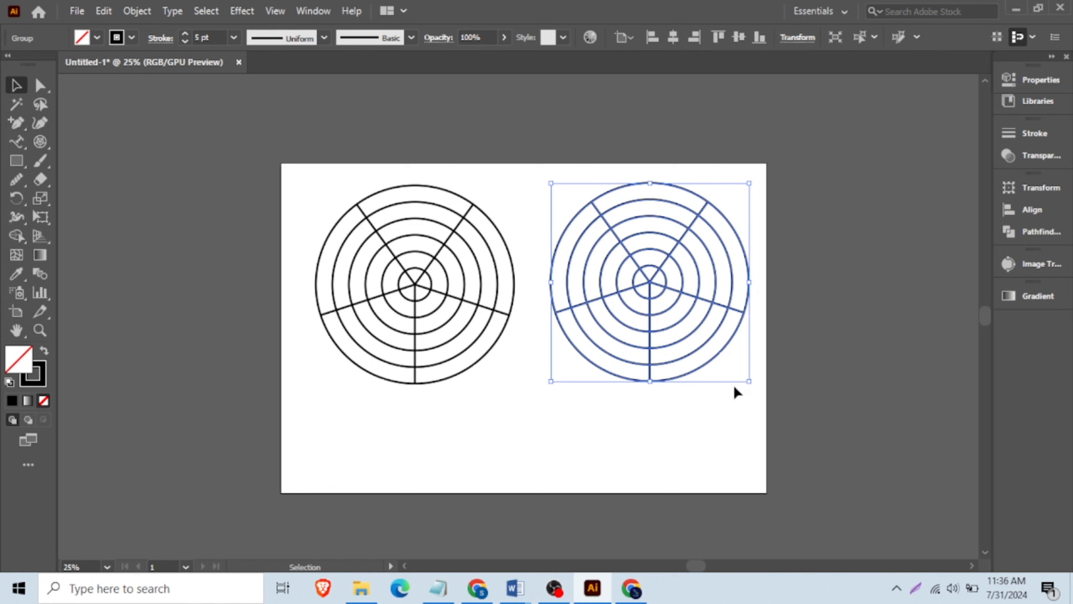
drag(746, 424, 326, 240)
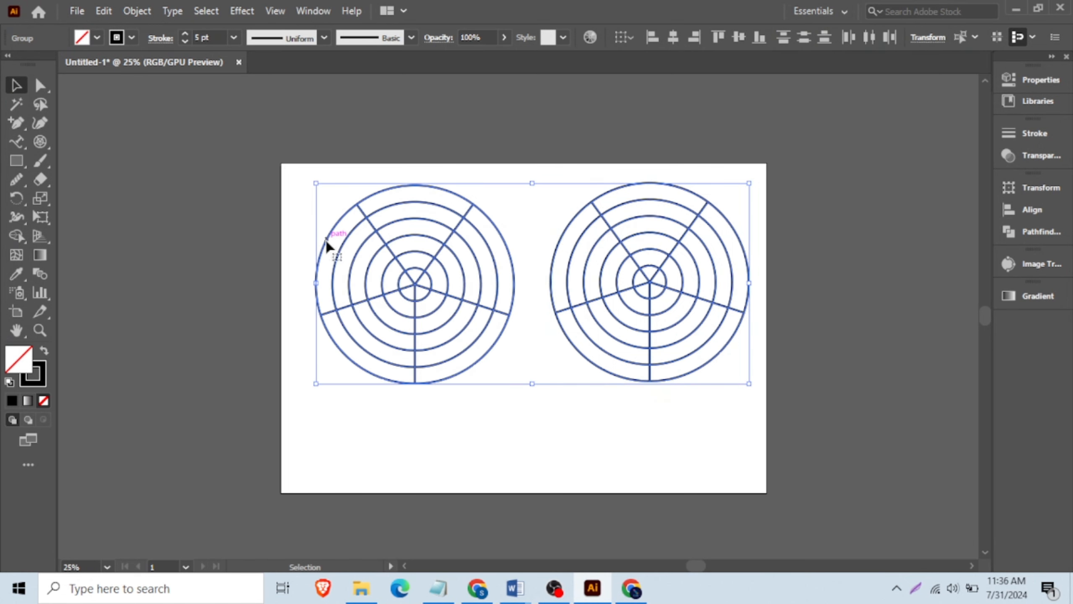